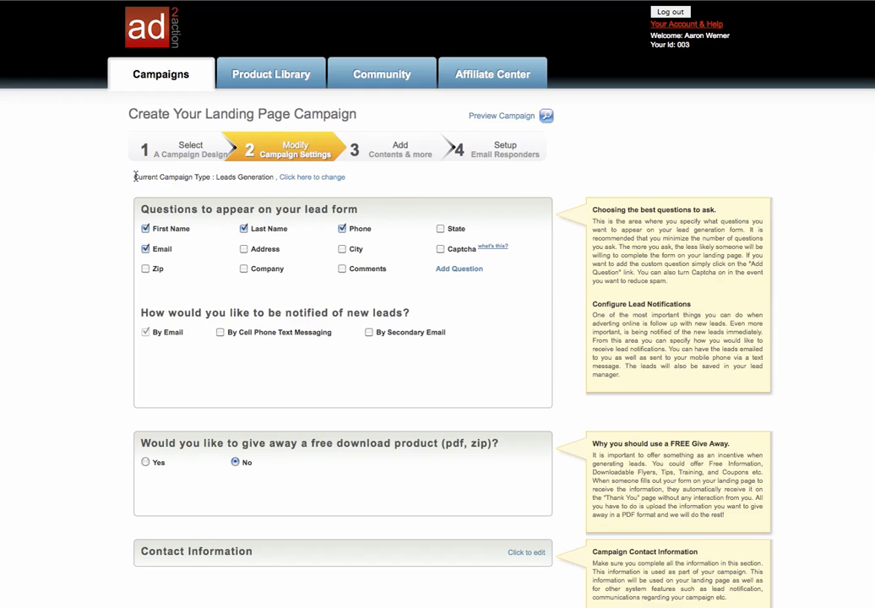
Remove Phone from the lead form questions, leave Captcha off, and open the entry for a custom question.
{"action": "left_click_drag", "start_coordinate": [136, 176], "coordinate": [359, 175]}
{"action": "left_click", "coordinate": [365, 175]}
{"action": "left_click", "coordinate": [343, 229]}
{"action": "left_click", "coordinate": [440, 249]}
{"action": "left_click", "coordinate": [440, 250]}
{"action": "left_click", "coordinate": [440, 250]}
{"action": "left_click", "coordinate": [454, 255]}
{"action": "left_click", "coordinate": [459, 270]}
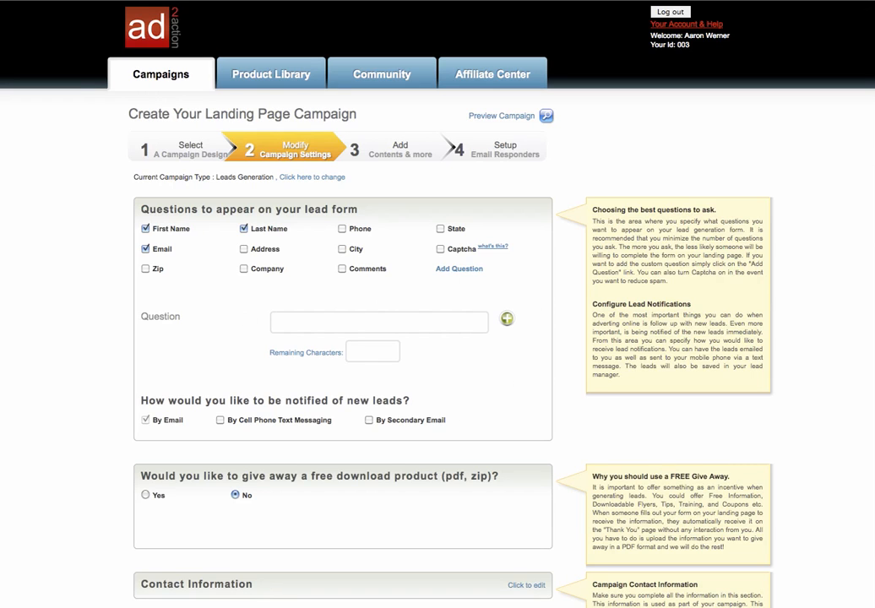
Enable new lead notifications by cell phone text messaging, leaving secondary email notification off.
{"action": "scroll", "coordinate": [208, 321], "scroll_direction": "down", "scroll_amount": 5}
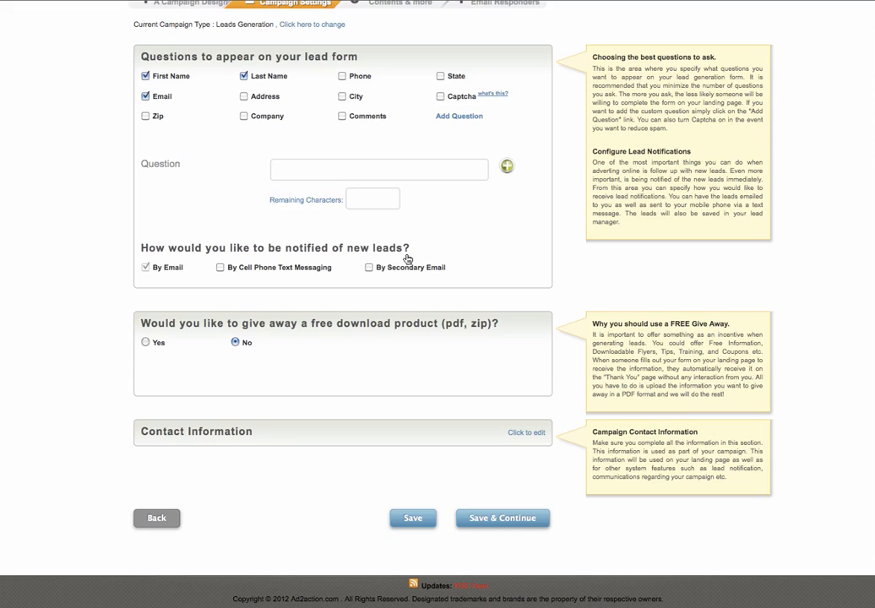
{"action": "left_click", "coordinate": [145, 268]}
{"action": "left_click", "coordinate": [146, 268]}
{"action": "left_click", "coordinate": [370, 268]}
{"action": "left_click", "coordinate": [368, 268]}
{"action": "left_click", "coordinate": [220, 268]}
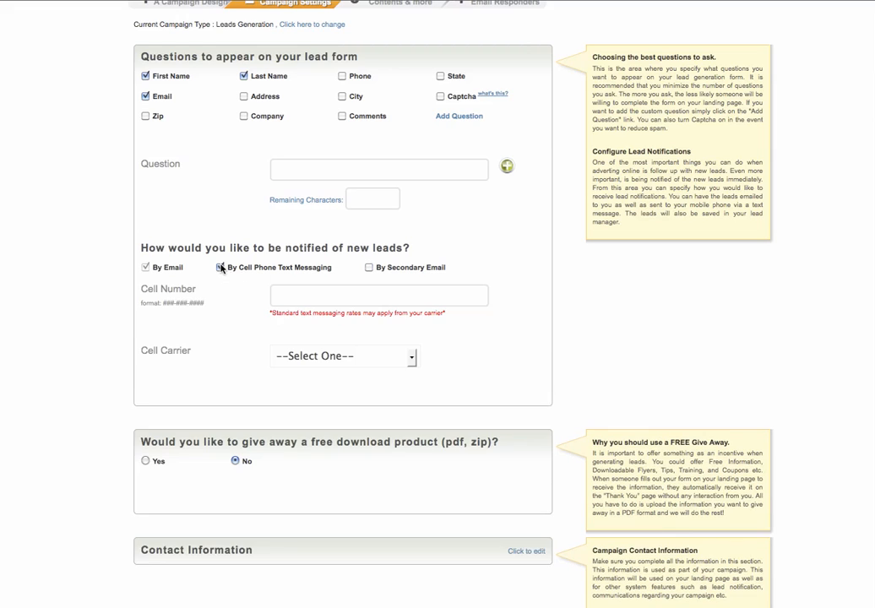
Enter the cell number for text notifications and set the cell carrier to T-mobile.
{"action": "left_click", "coordinate": [288, 297]}
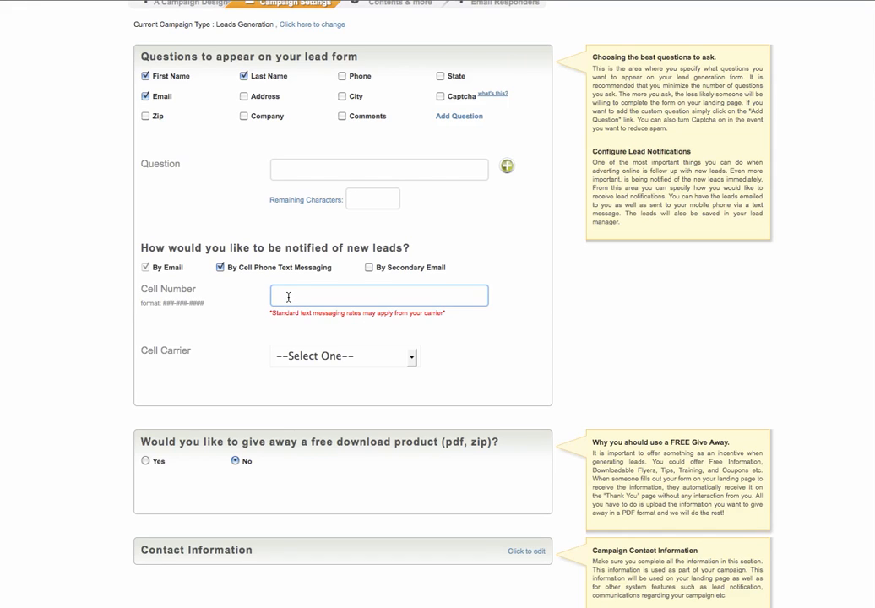
{"action": "type", "text": "555-555-5555"}
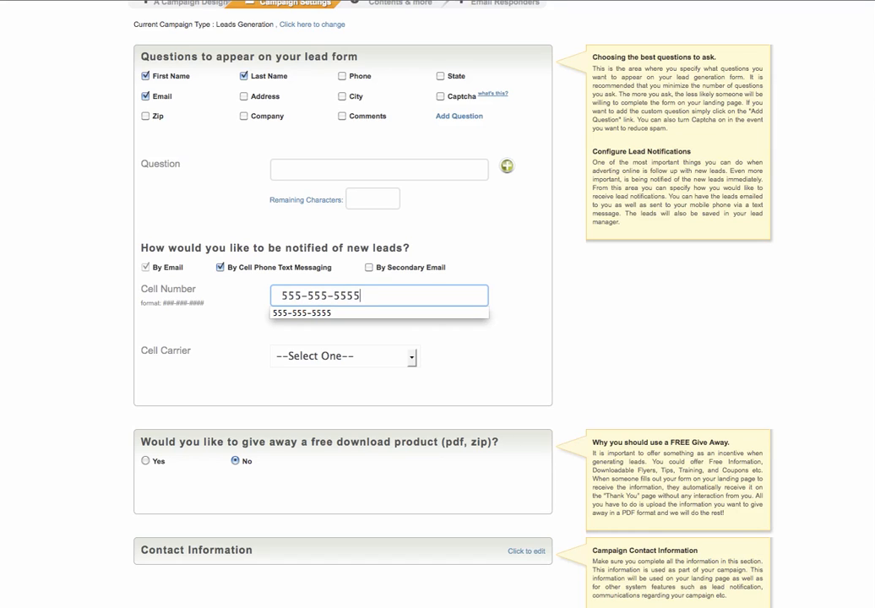
{"action": "left_click", "coordinate": [465, 392]}
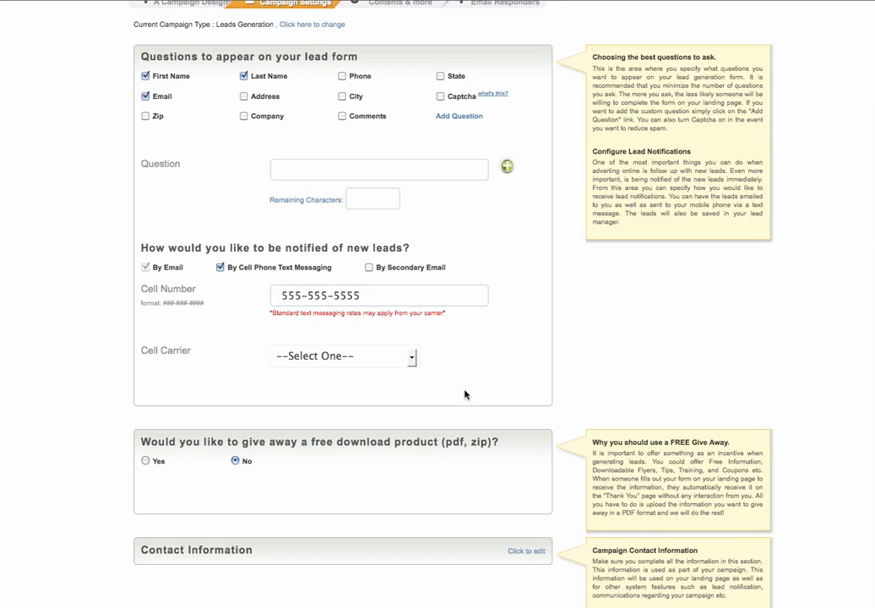
{"action": "left_click", "coordinate": [412, 358]}
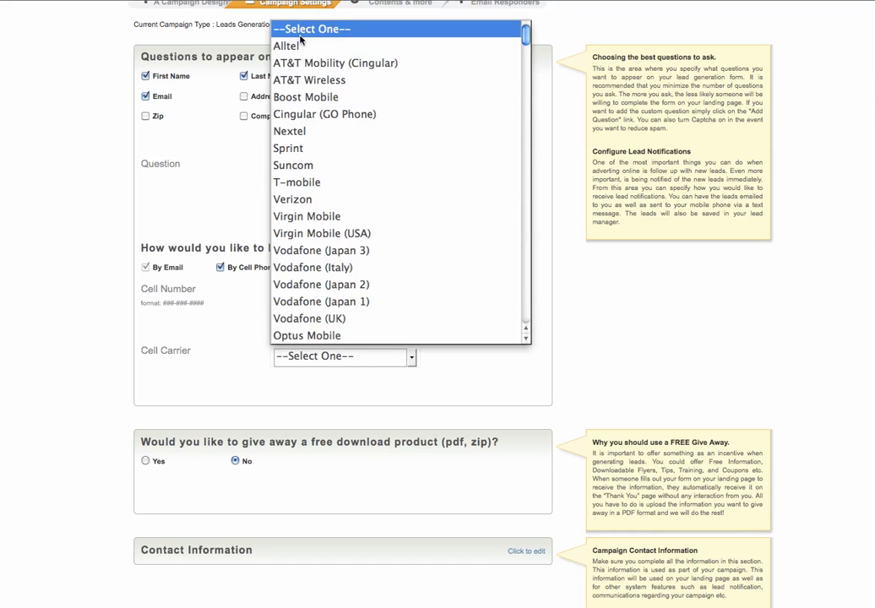
{"action": "left_click", "coordinate": [293, 183]}
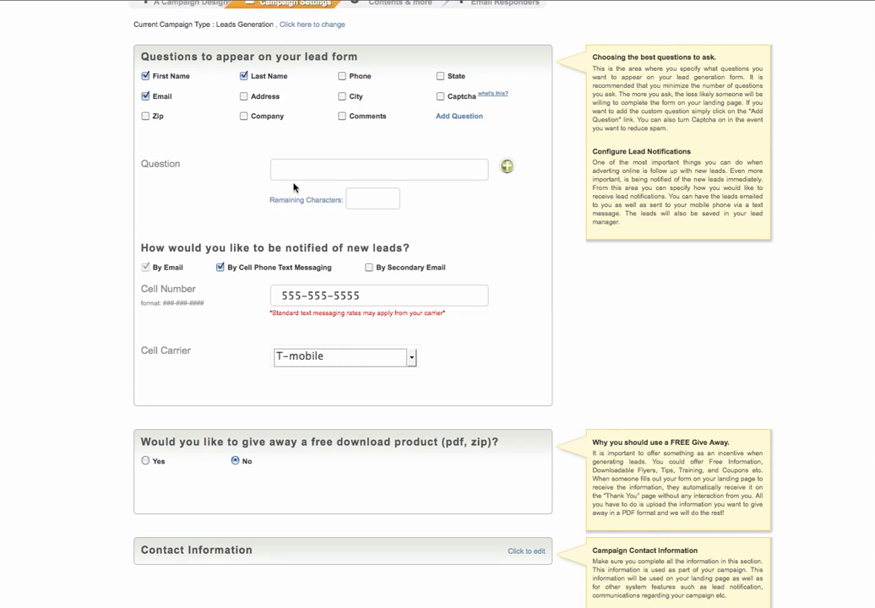
{"action": "left_click_drag", "start_coordinate": [522, 431], "coordinate": [497, 421]}
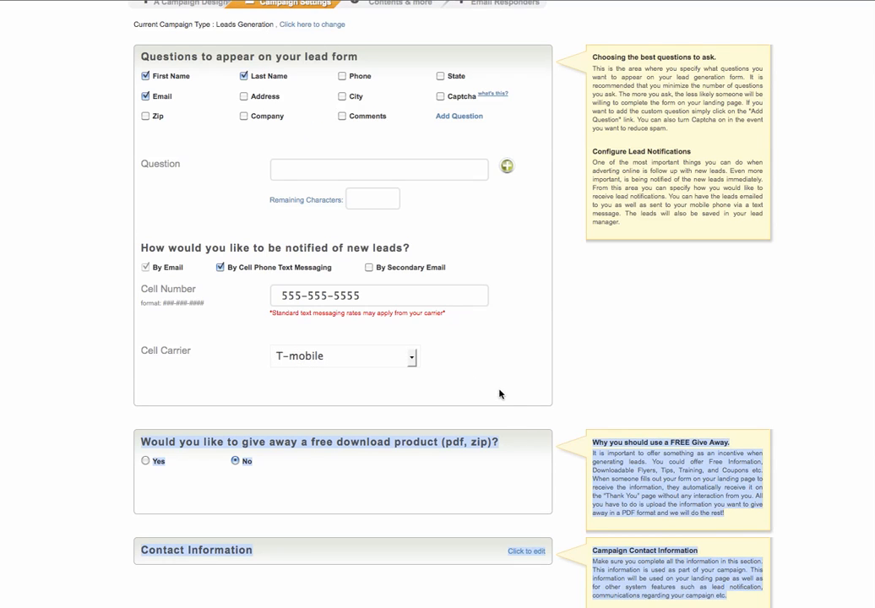
{"action": "left_click", "coordinate": [417, 400]}
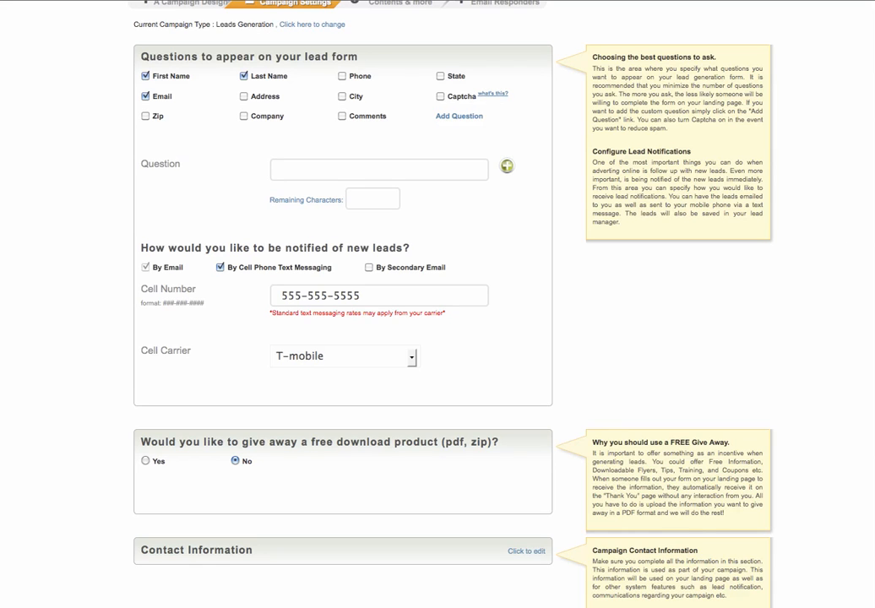
Enable the free download product giveaway and check its file selection and number of downloads without changing them.
{"action": "scroll", "coordinate": [365, 304], "scroll_direction": "down", "scroll_amount": 3}
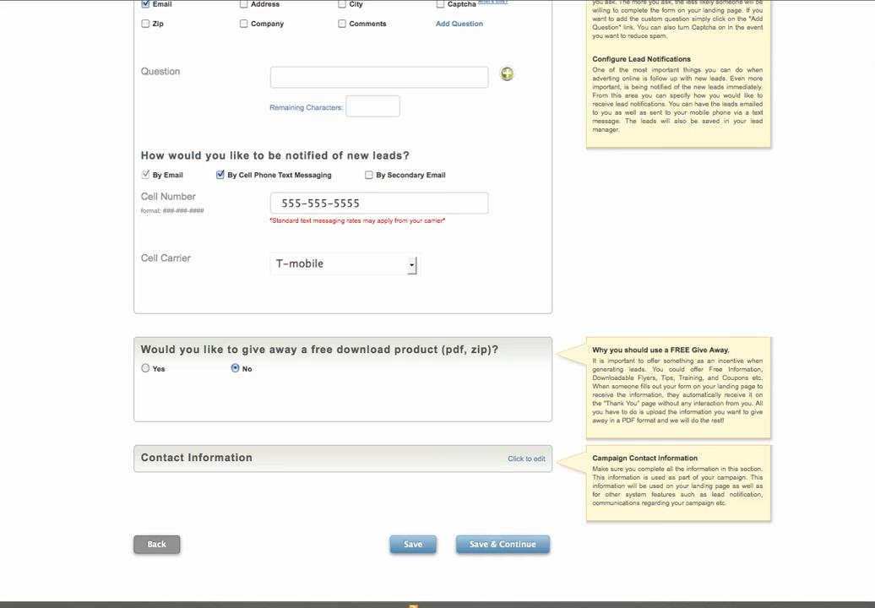
{"action": "scroll", "coordinate": [437, 304], "scroll_direction": "down", "scroll_amount": 1}
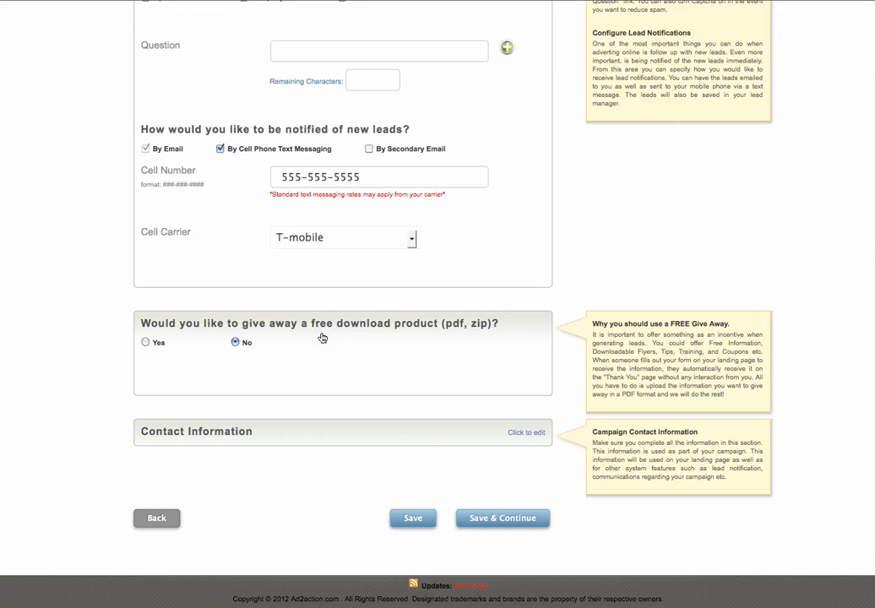
{"action": "left_click", "coordinate": [145, 342]}
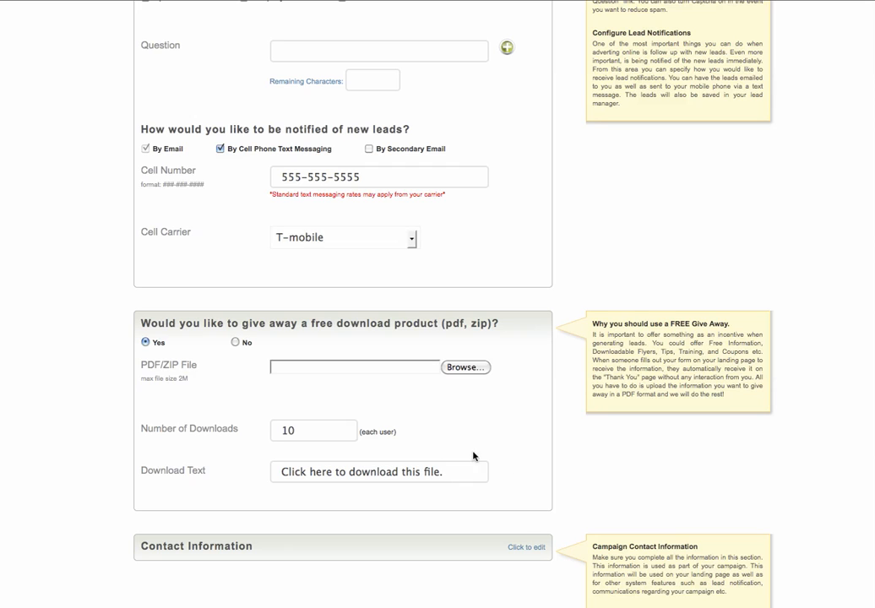
{"action": "left_click", "coordinate": [469, 367]}
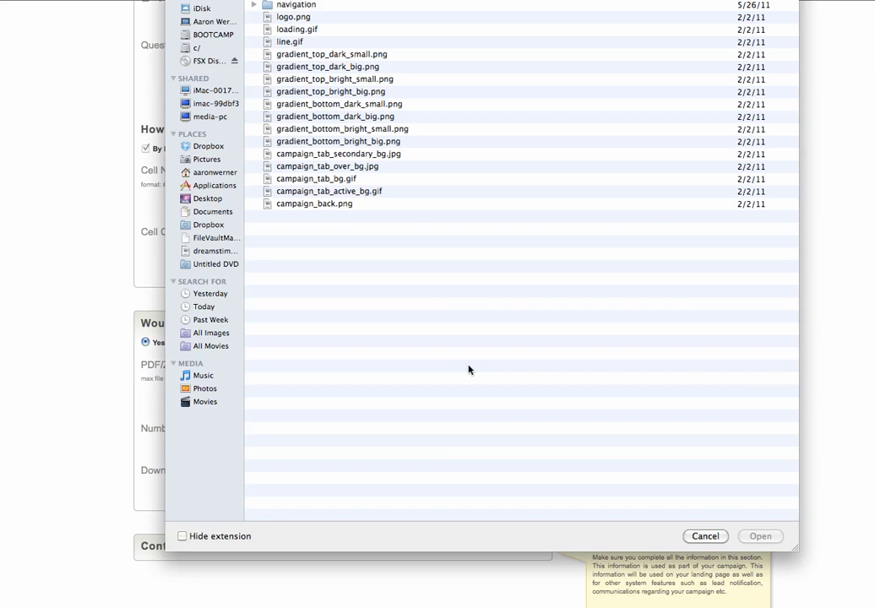
{"action": "left_click", "coordinate": [705, 536]}
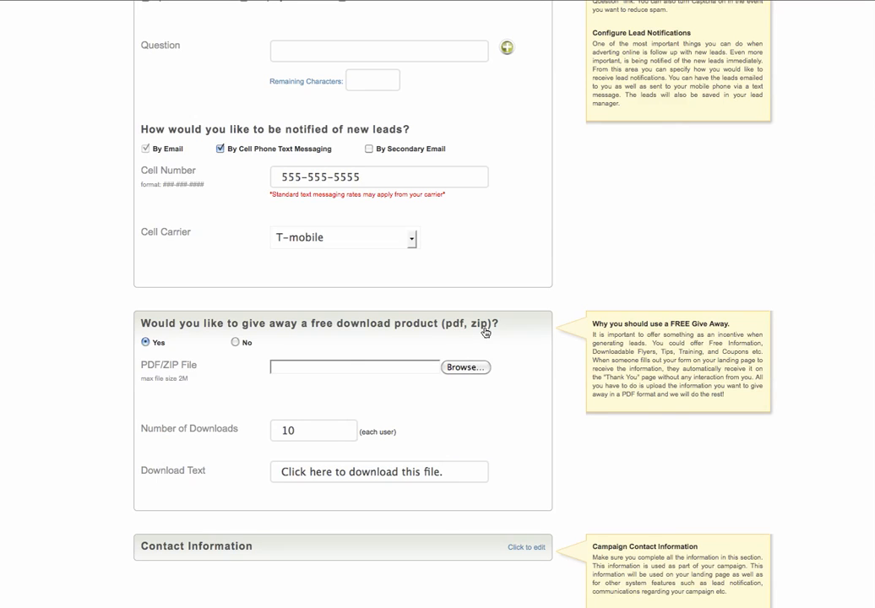
{"action": "double_click", "coordinate": [290, 432]}
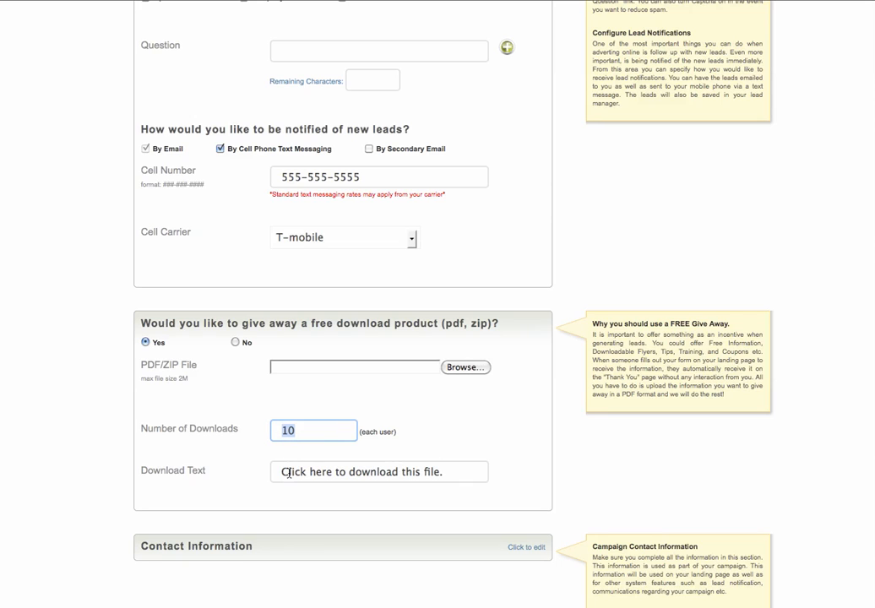
Open the campaign's Contact Information for editing and review its fields.
{"action": "scroll", "coordinate": [855, 387], "scroll_direction": "down", "scroll_amount": 1}
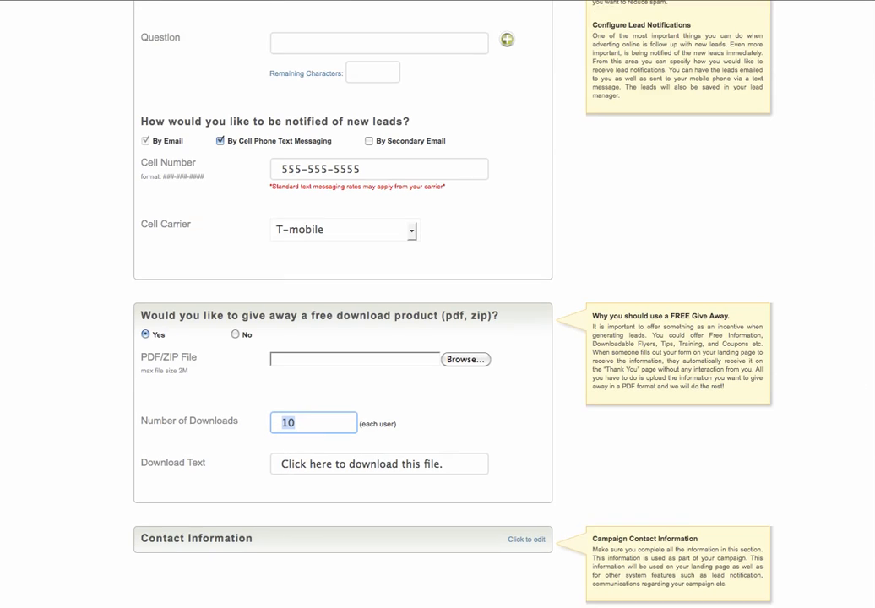
{"action": "scroll", "coordinate": [437, 304], "scroll_direction": "down", "scroll_amount": 3}
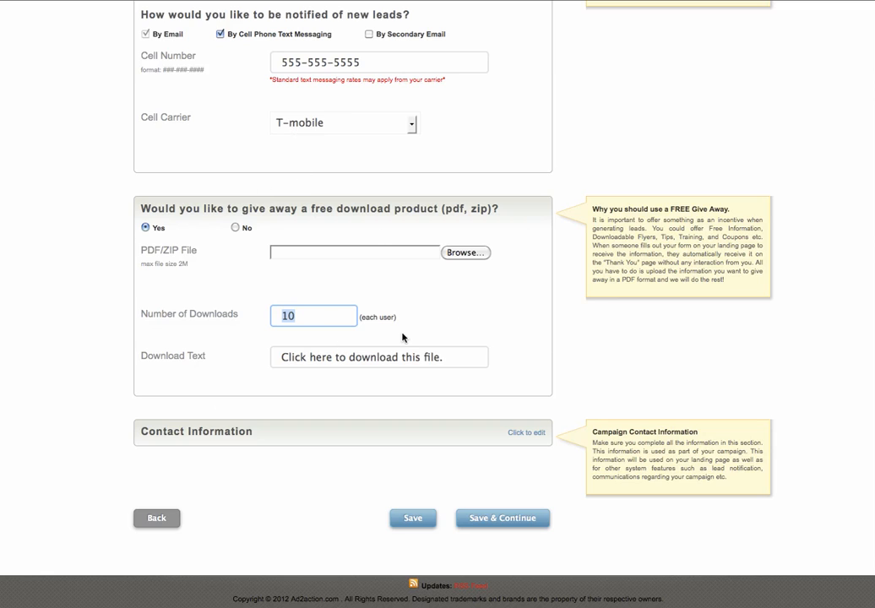
{"action": "left_click", "coordinate": [531, 440]}
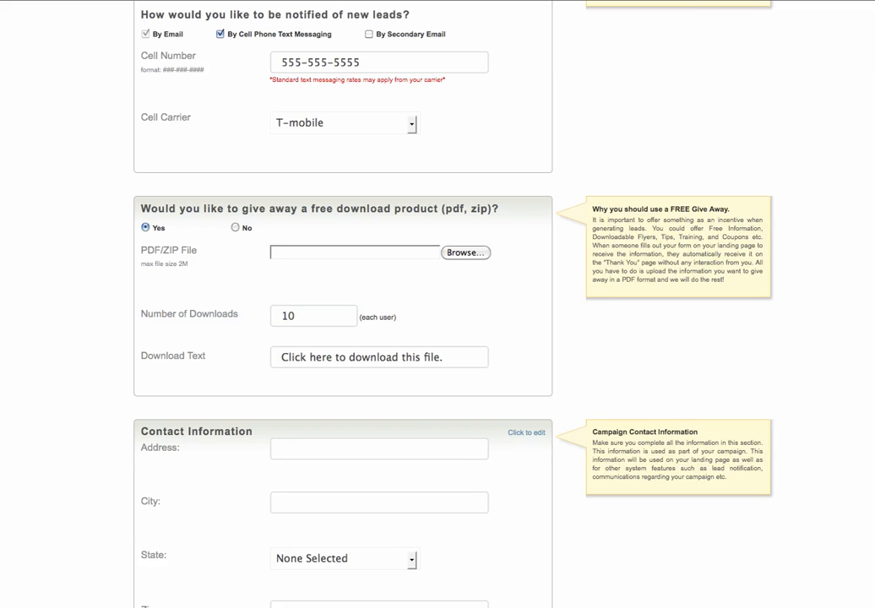
{"action": "scroll", "coordinate": [405, 213], "scroll_direction": "down", "scroll_amount": 5}
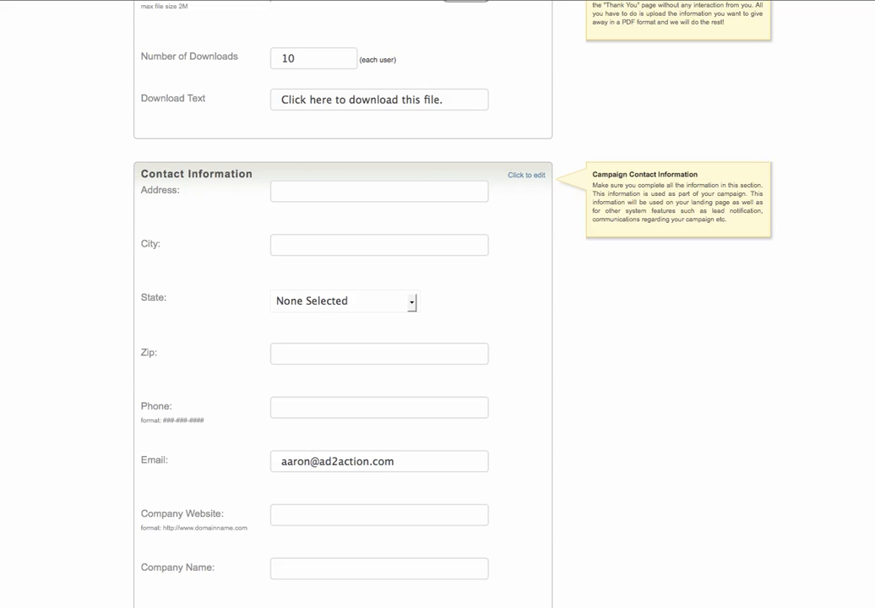
{"action": "scroll", "coordinate": [437, 304], "scroll_direction": "down", "scroll_amount": 5}
{"action": "scroll", "coordinate": [438, 304], "scroll_direction": "up", "scroll_amount": 20}
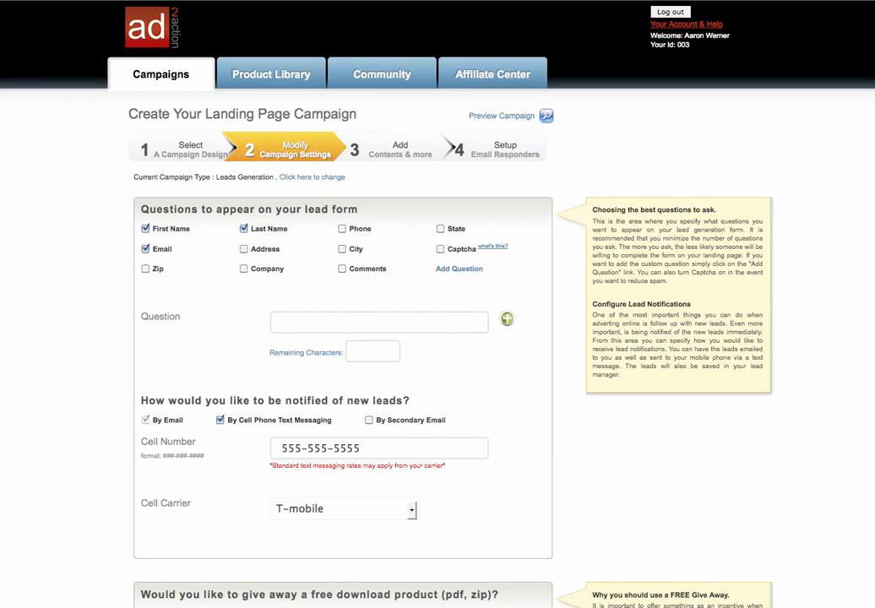